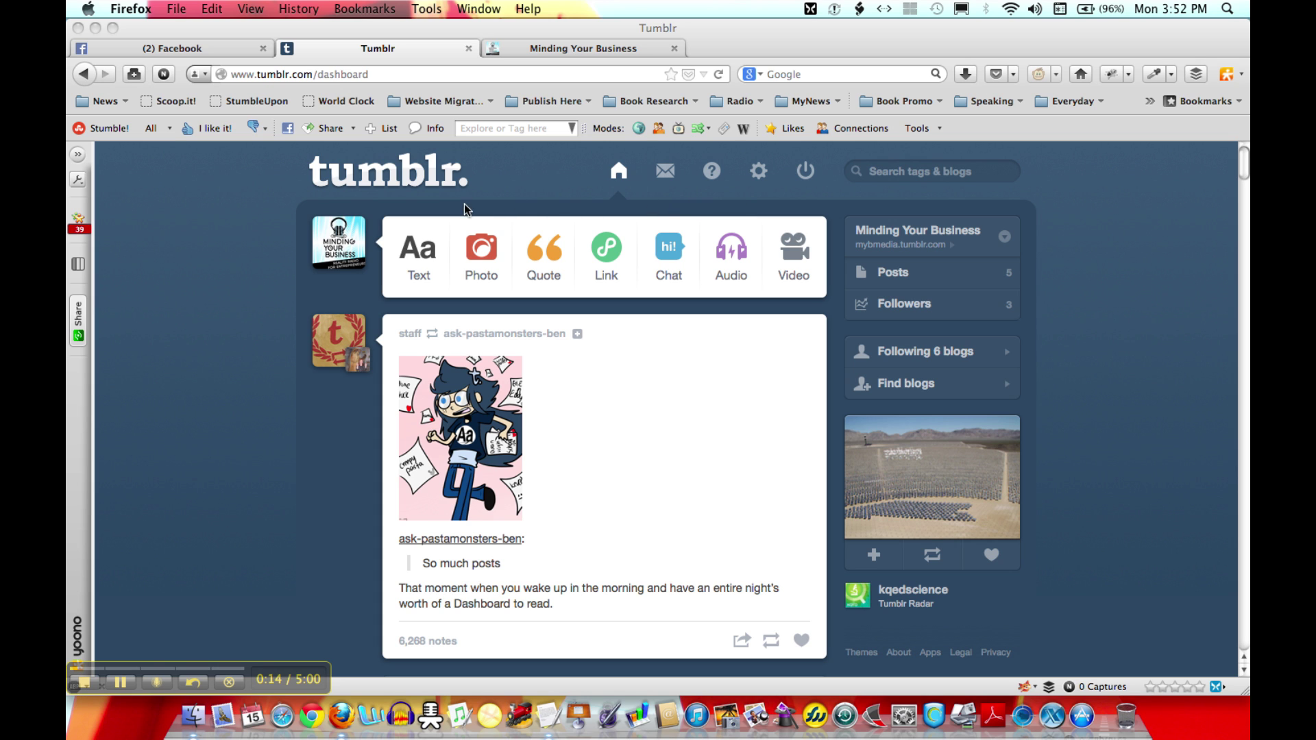
Write a text post titled 'Here is my post' with gibberish placeholder body text
click(415, 255)
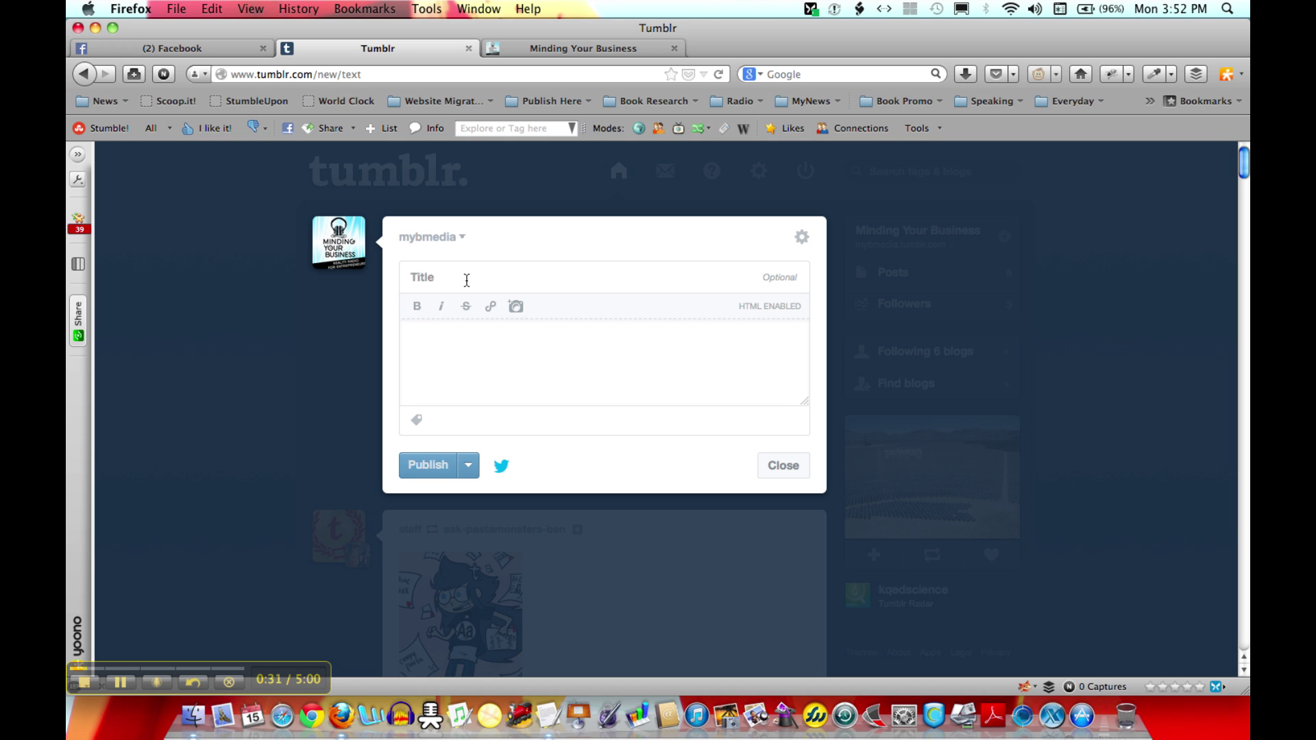
text(Here i)
text(s myy)
key(BackSpace)
text(post)
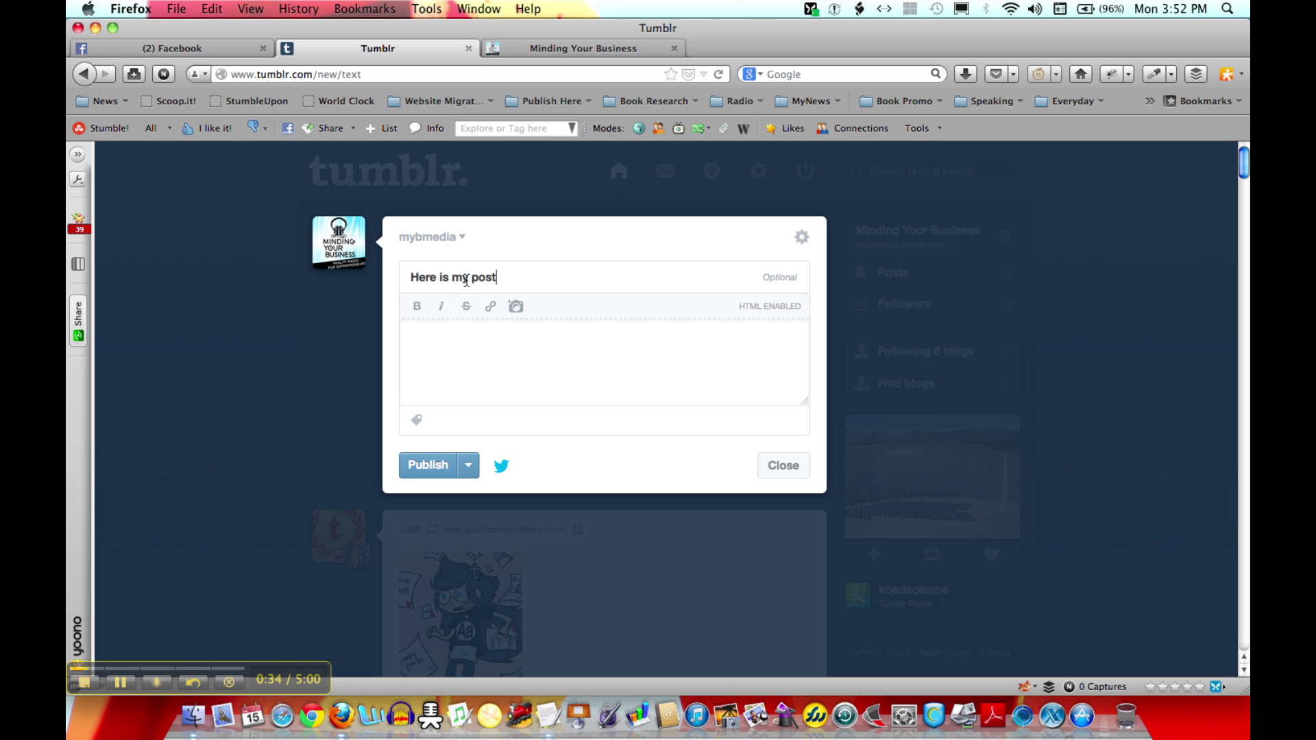
click(532, 347)
text(aksdf;ajsdfkljsldkfj)
click(469, 469)
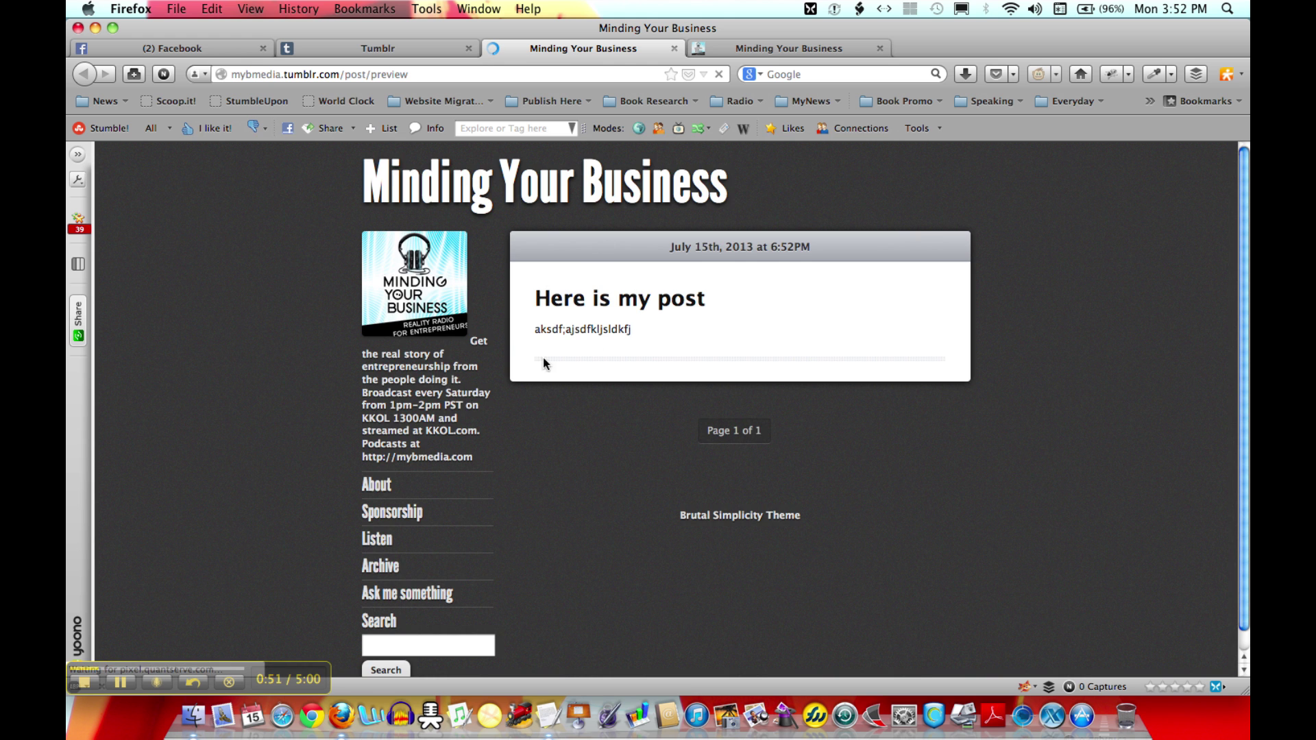
Return from the blog preview to the Tumblr editor and close it unpublished
click(379, 48)
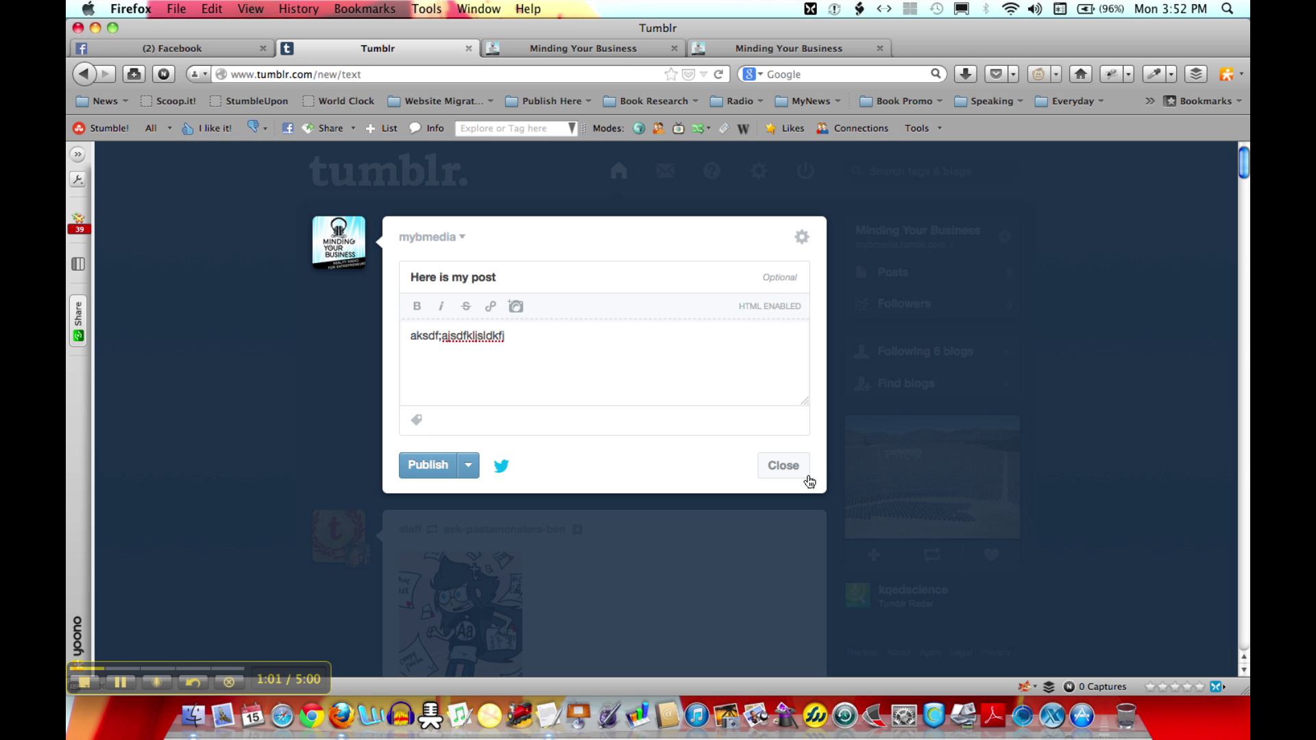
click(786, 469)
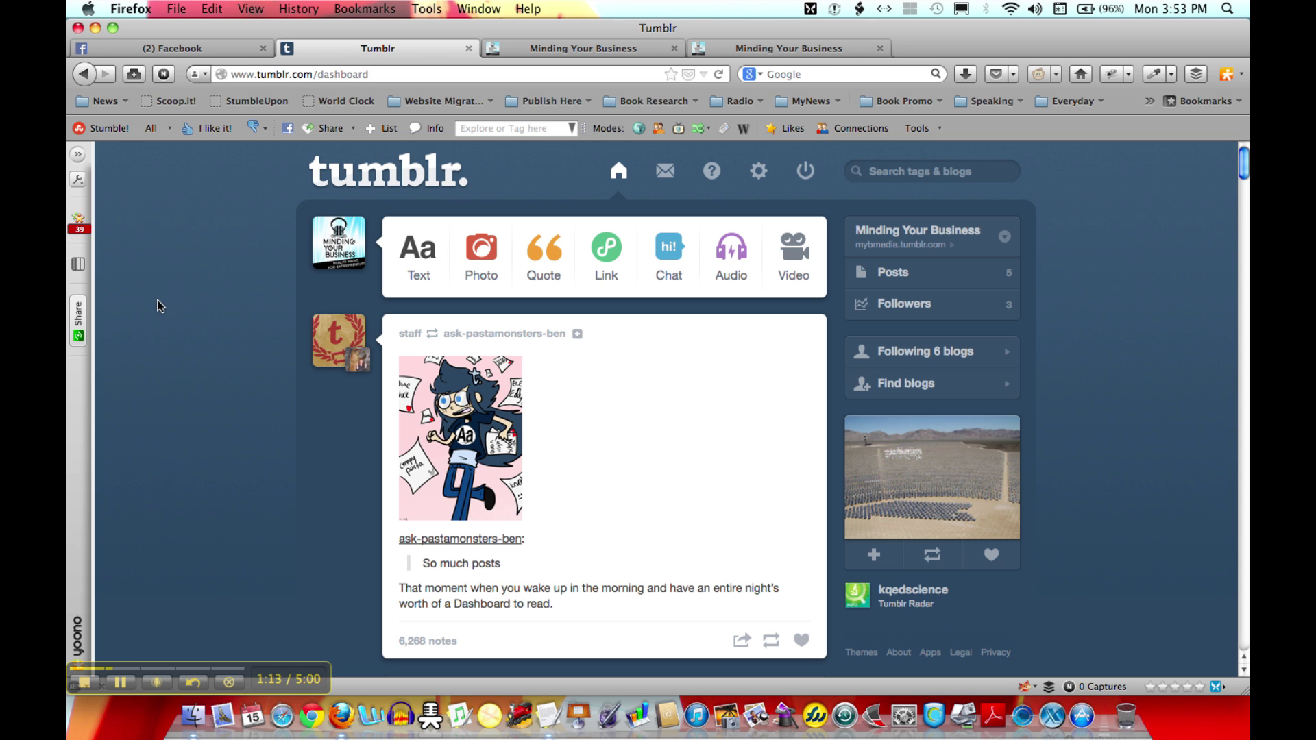
Open a new Link post composer from the Tumblr dashboard
click(606, 252)
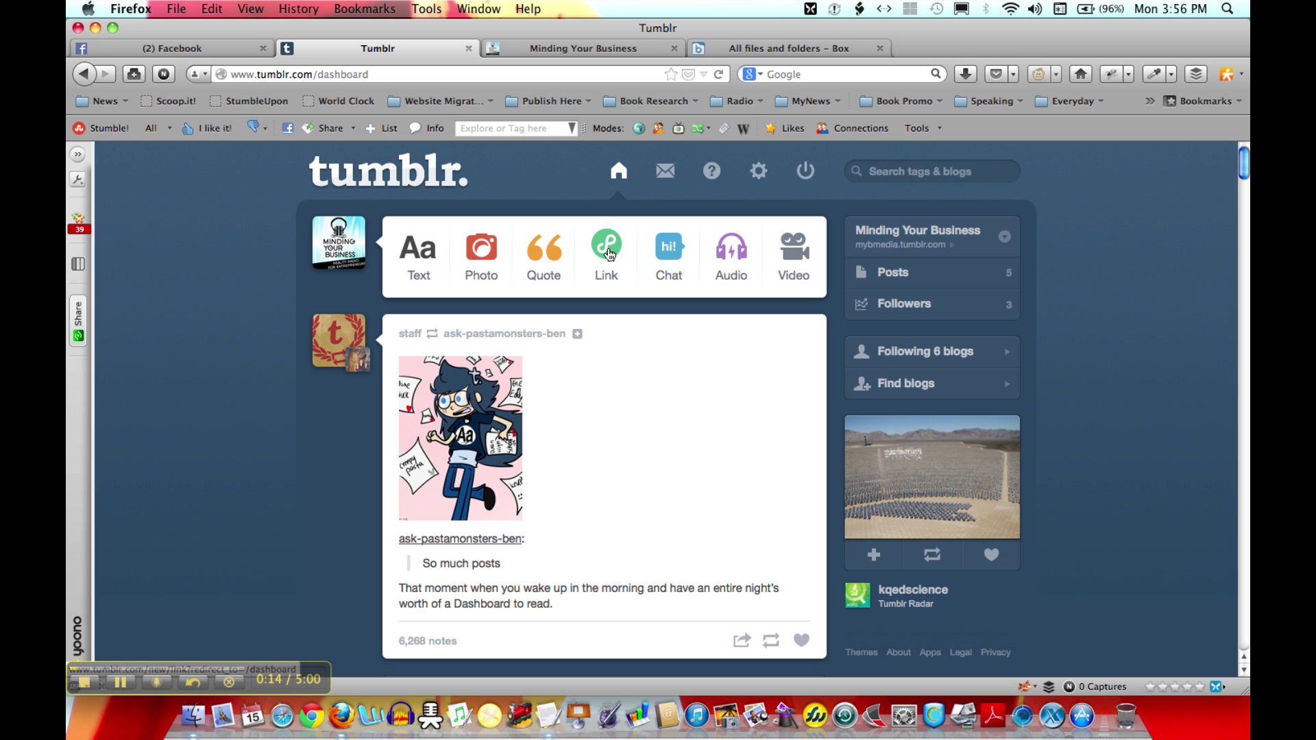
Start a link post, then open Box's Consulting Tools folder and the MktgPlangWorksheet.pdf page
click(608, 254)
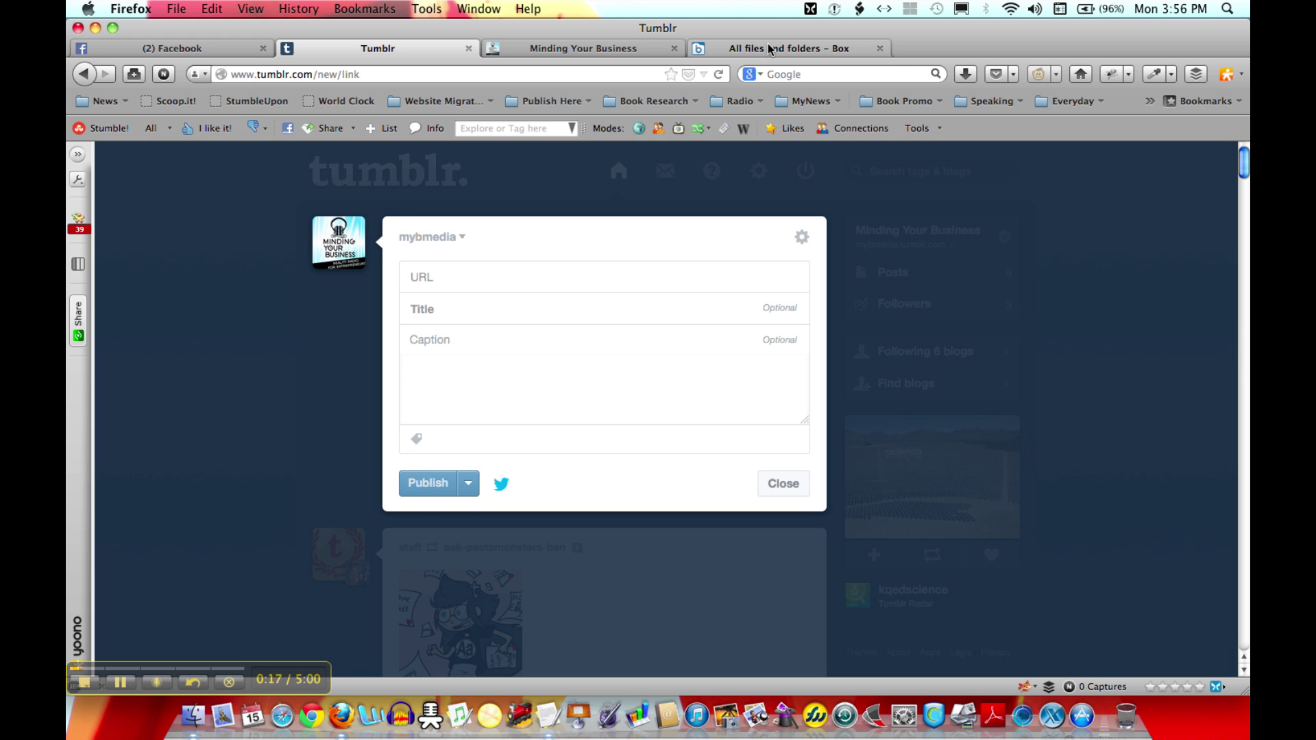
click(769, 48)
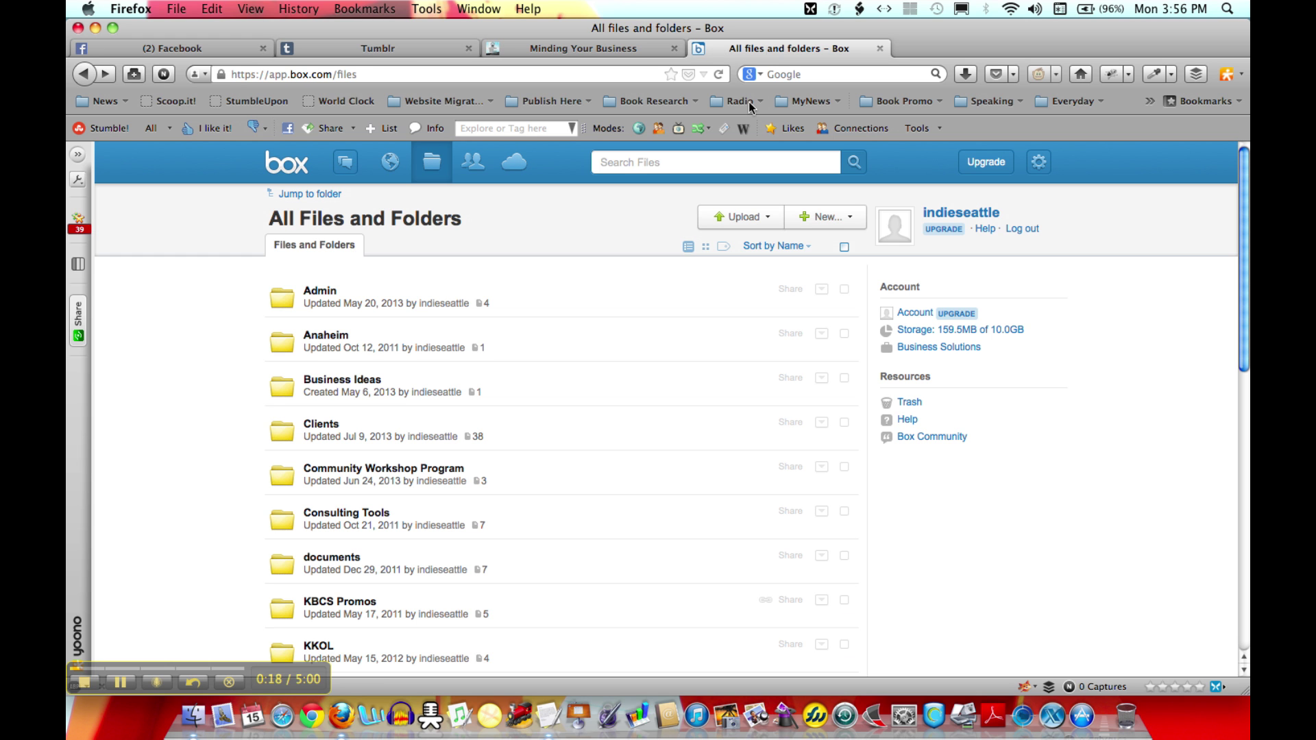
click(325, 523)
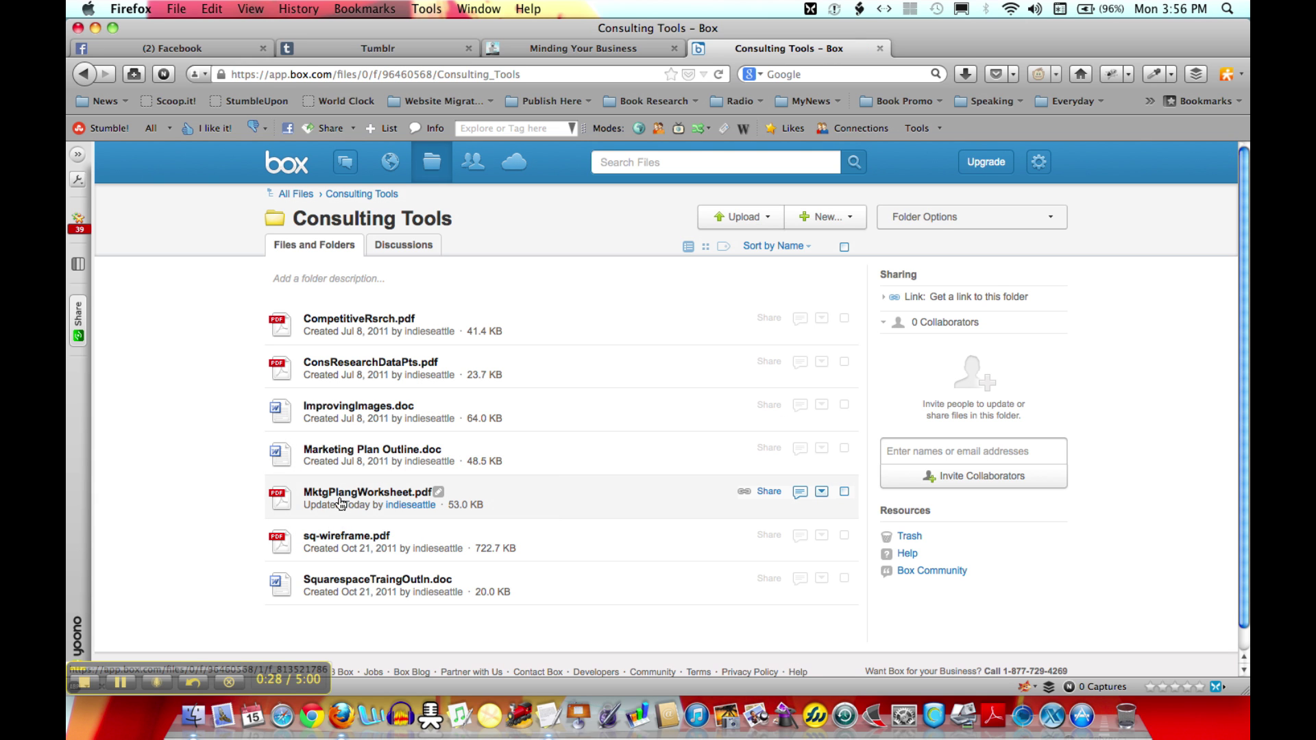
click(340, 500)
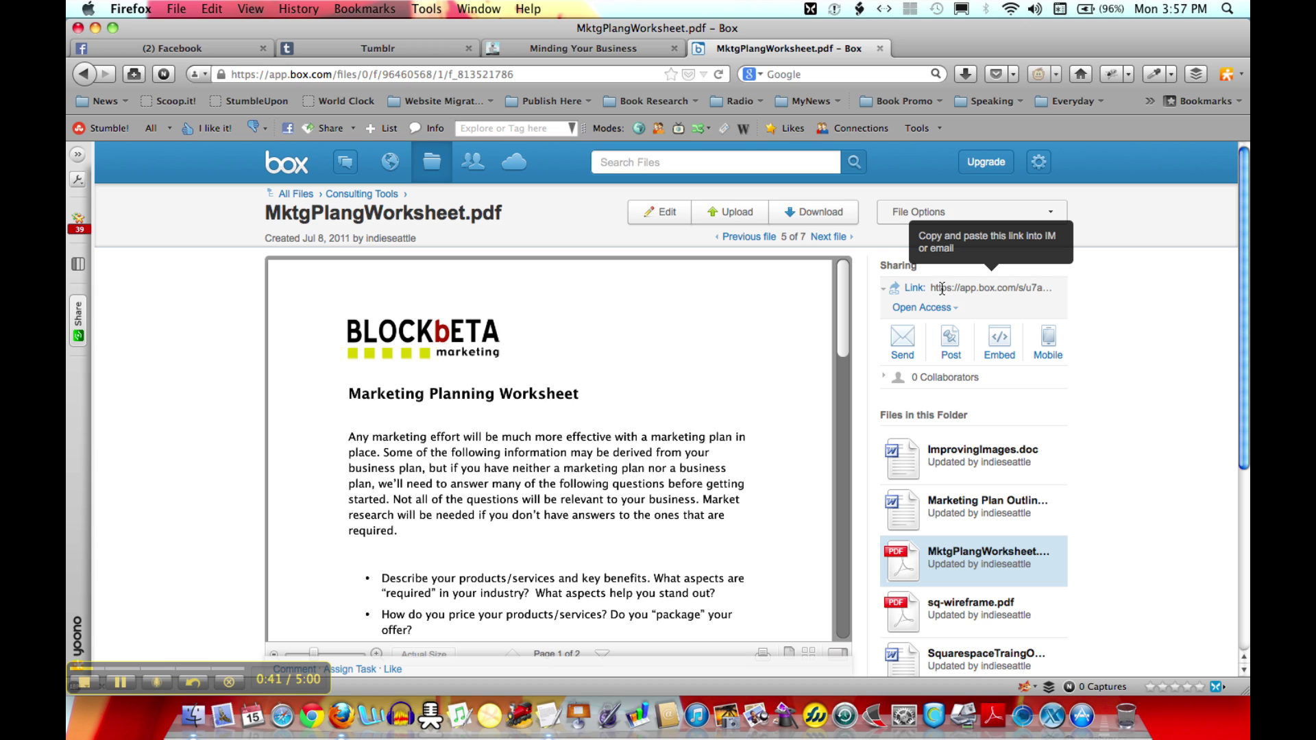
Copy the PDF's Box shared link and return to the Tumblr link post
click(950, 291)
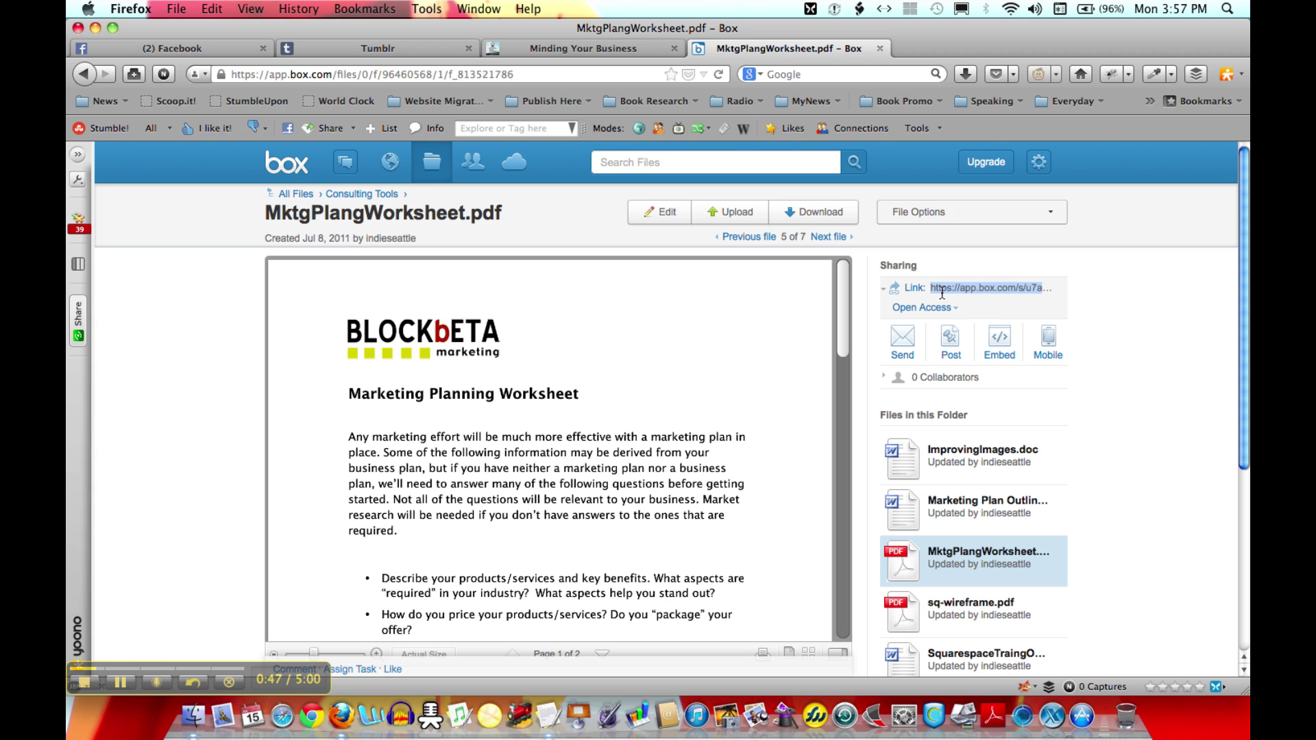
click(369, 50)
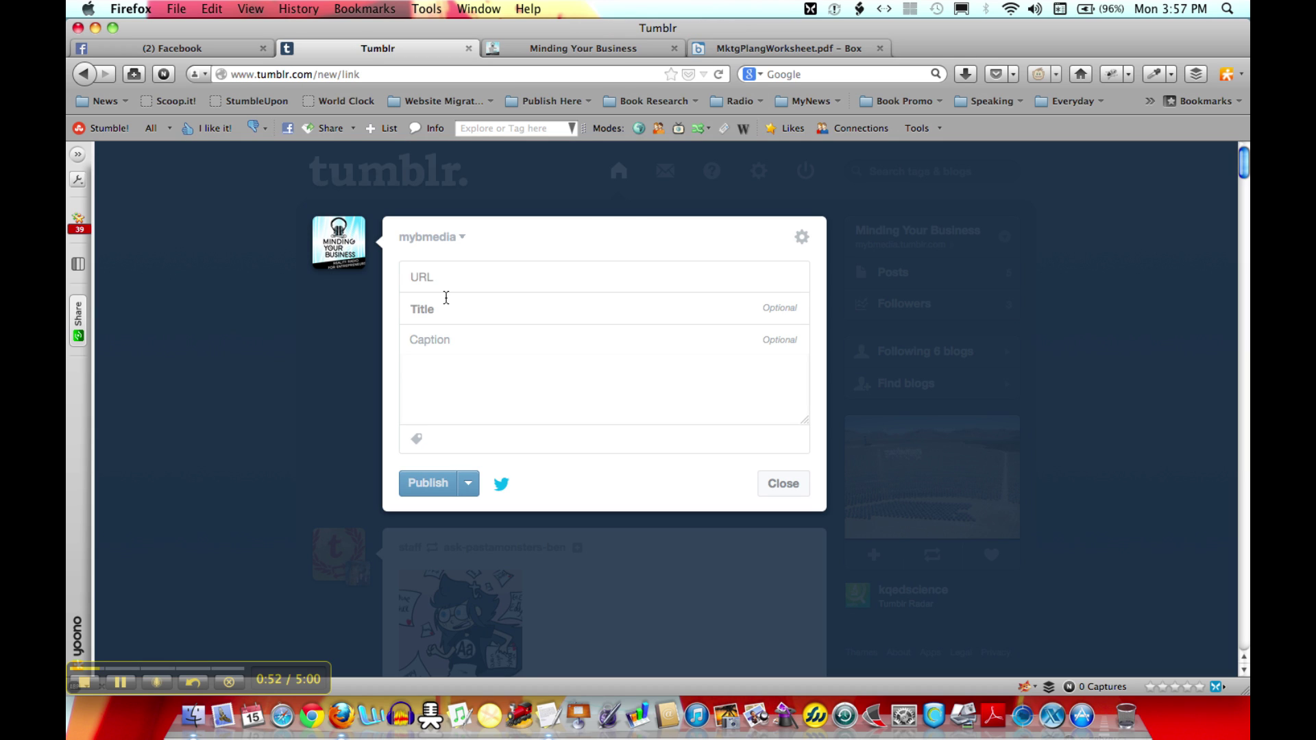
Paste the Box shared link as the URL and title the post 'Marketing Planning Worksheet'
click(464, 282)
text(https://app.box.com/s/u7adnudkfys3oi4gqedp)
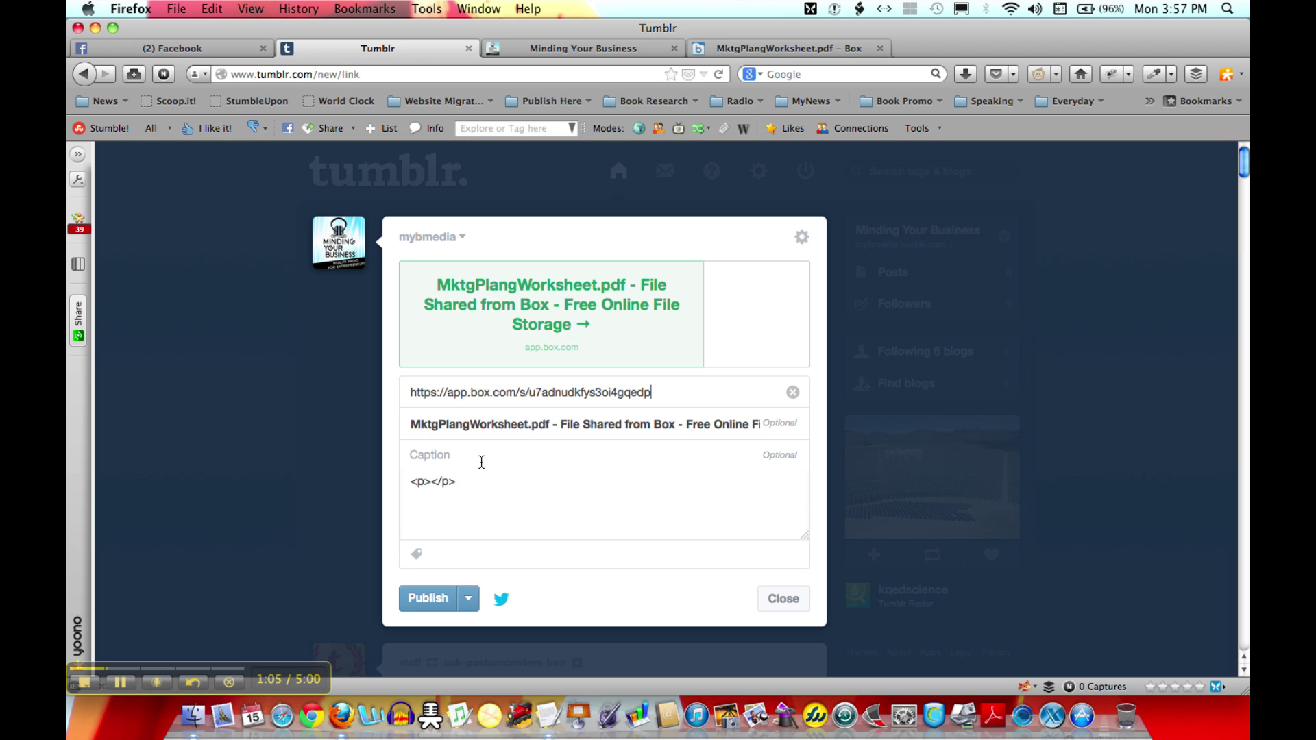
triple_click(469, 424)
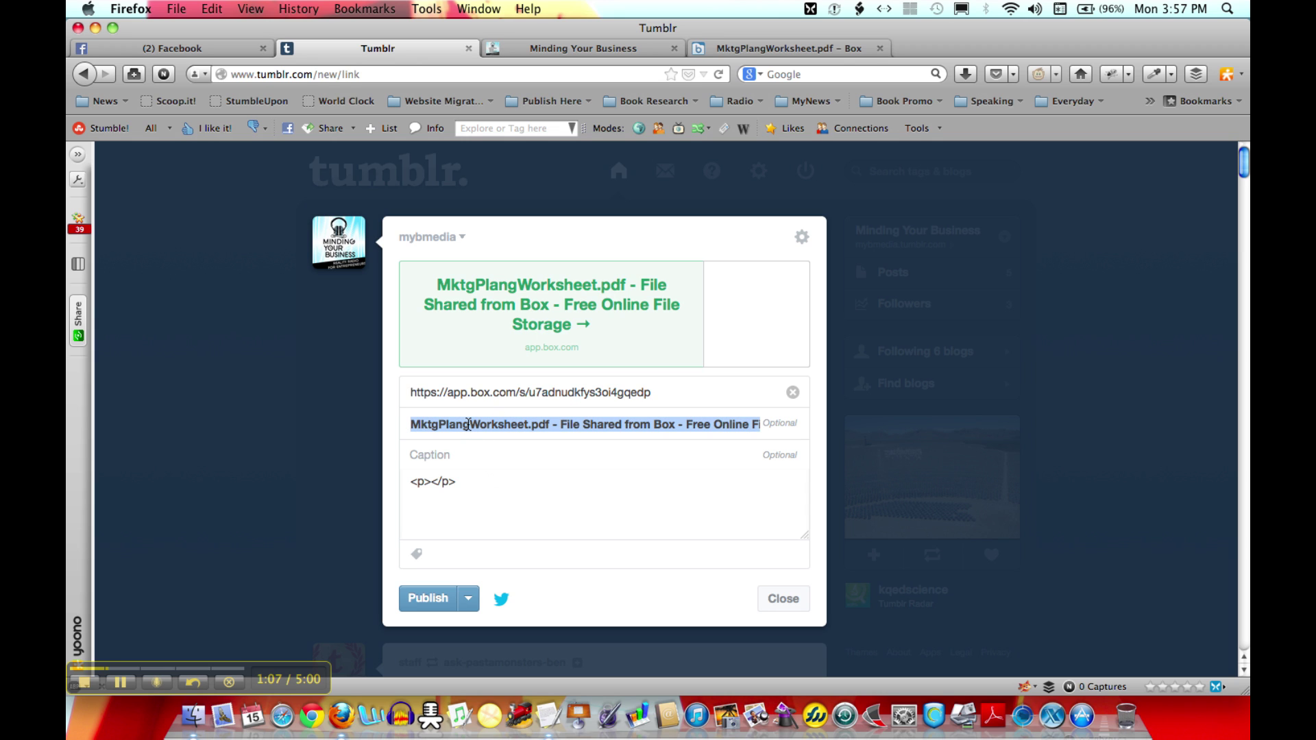
text(Marketing)
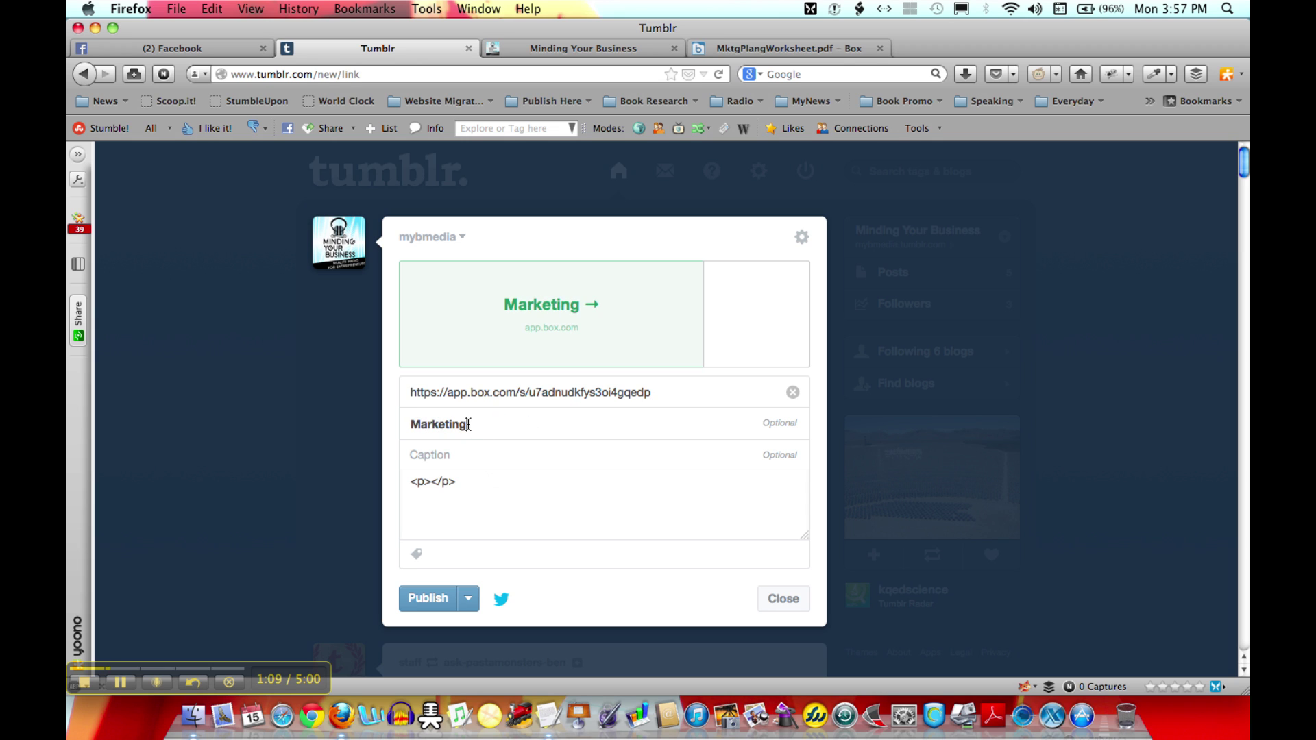
text( Planning Wo)
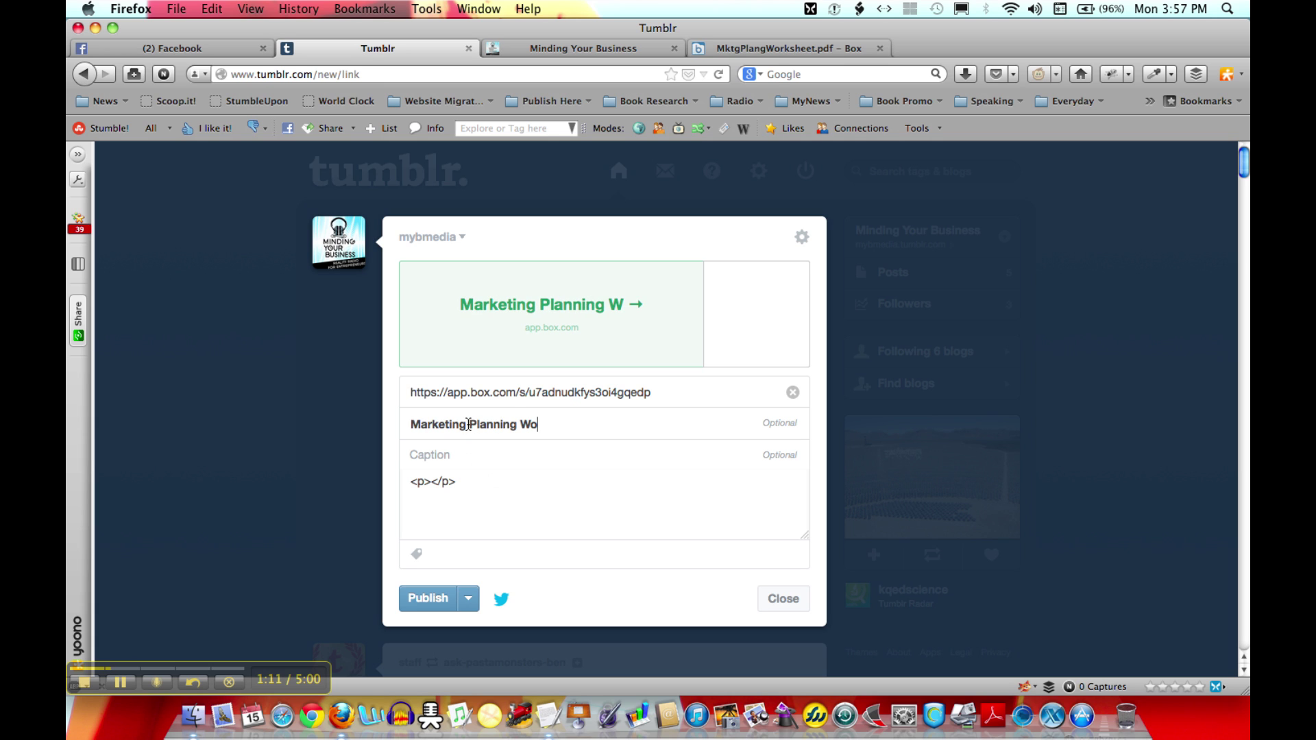
text(rksheet)
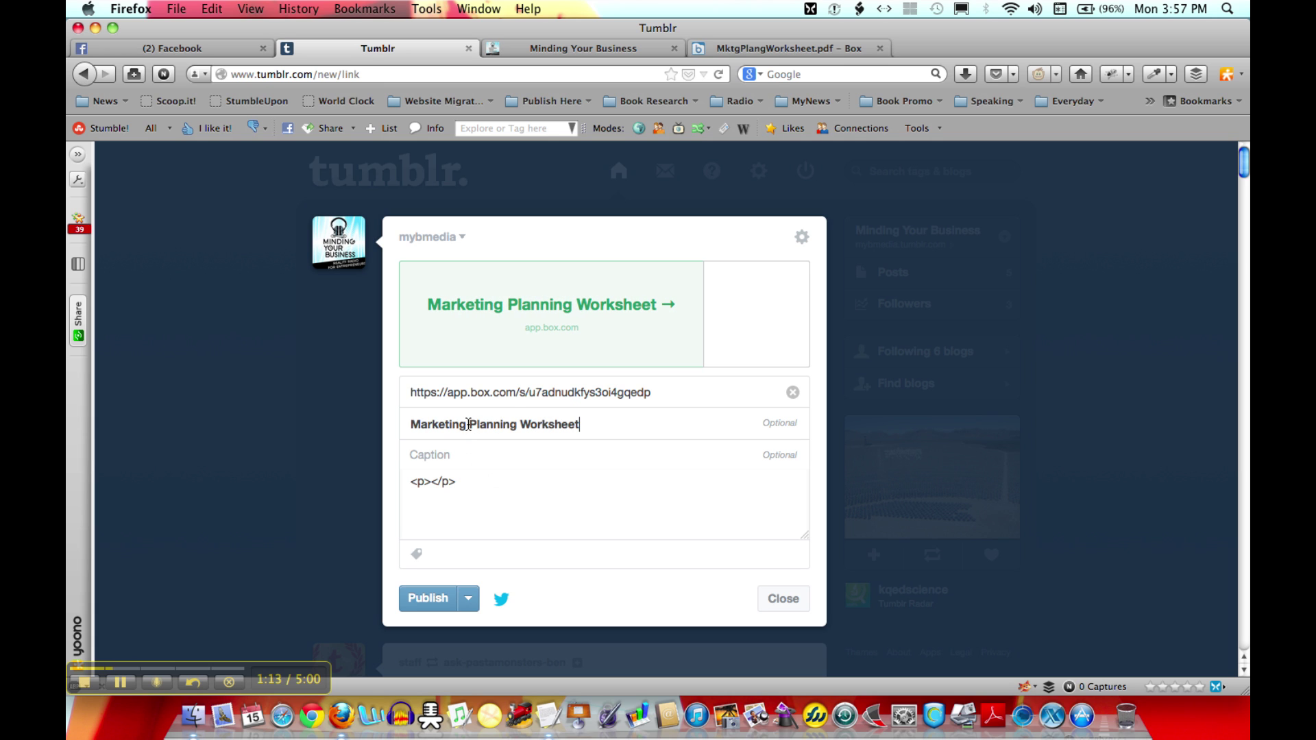
Replace the caption with 'Here's a great way to think about marketing.'
click(415, 457)
triple_click(418, 487)
text(Here's a great way to think about marketing.)
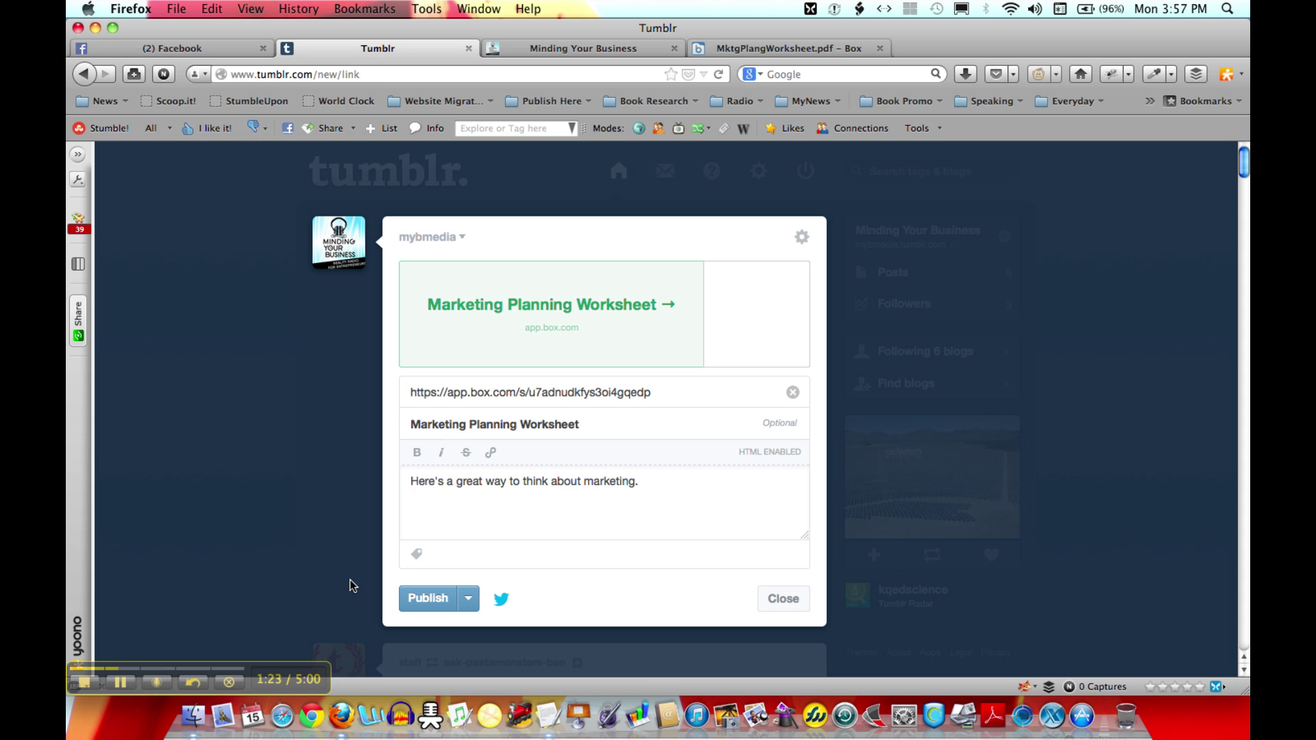
click(471, 598)
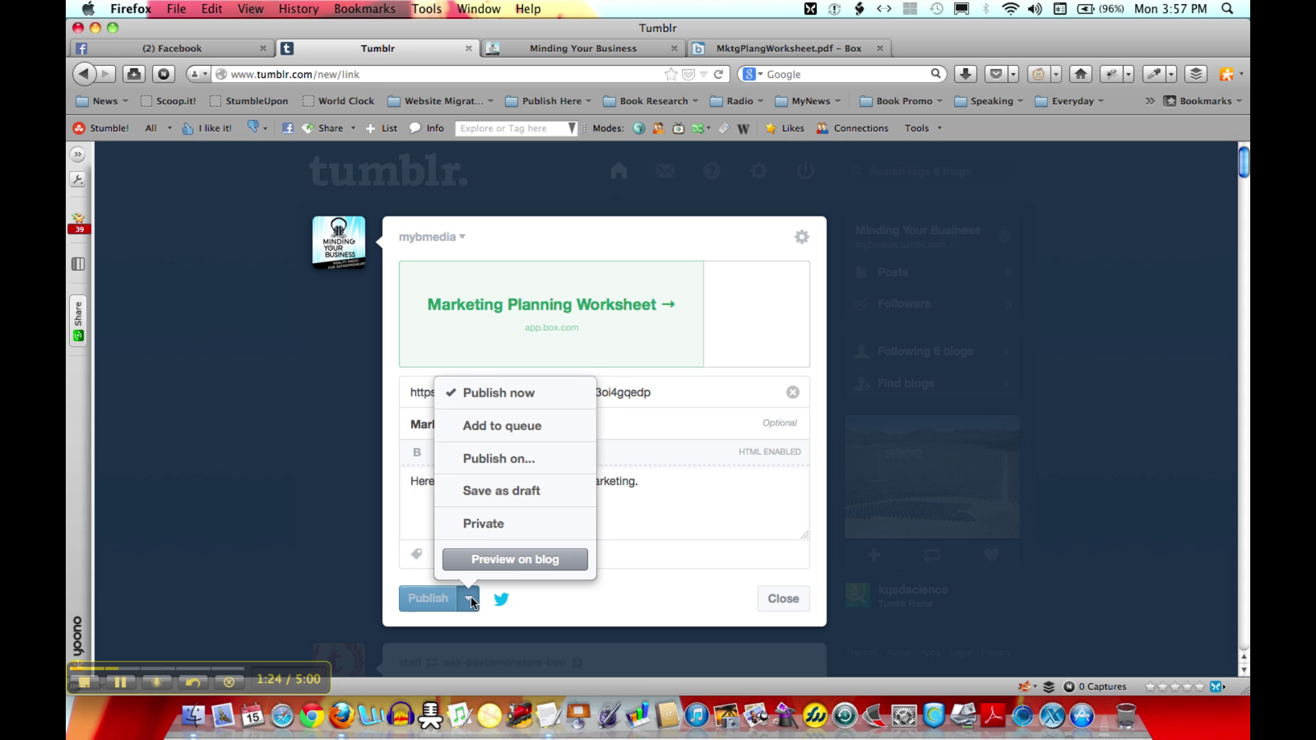
Choose Preview on blog for the Marketing Planning Worksheet link post
click(488, 563)
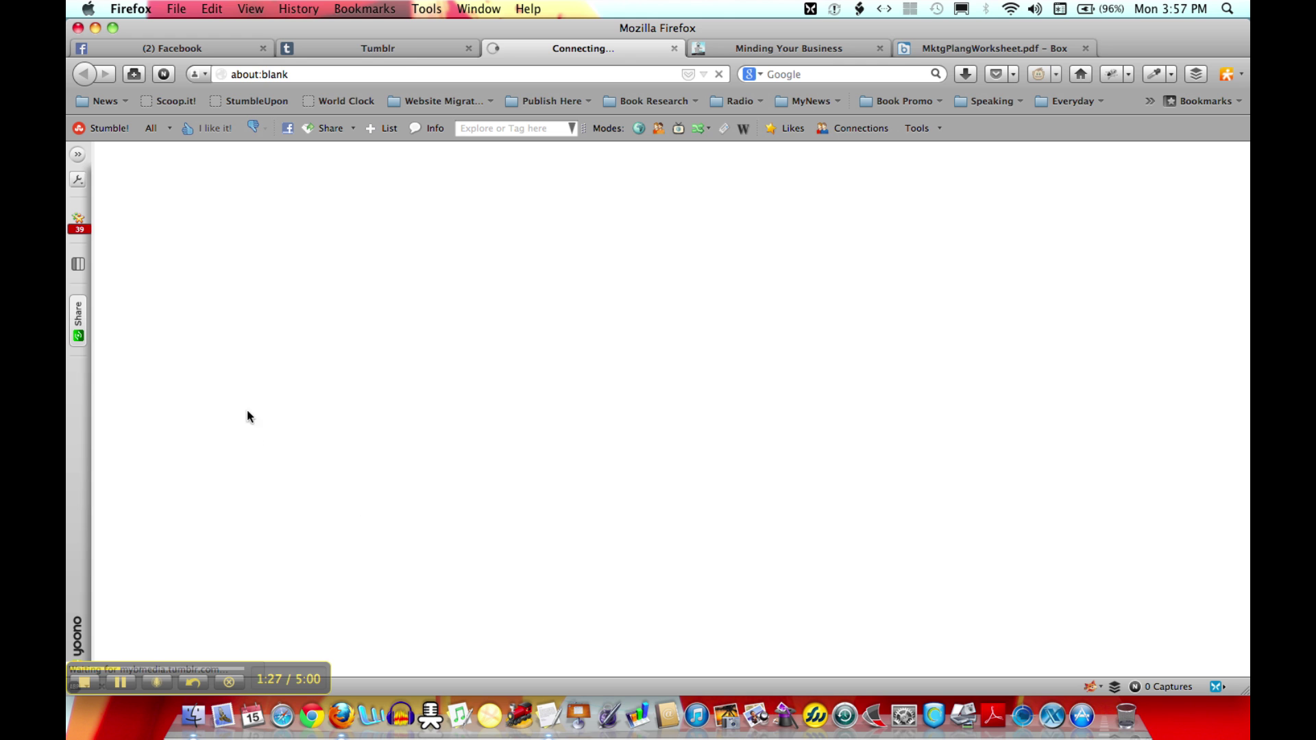